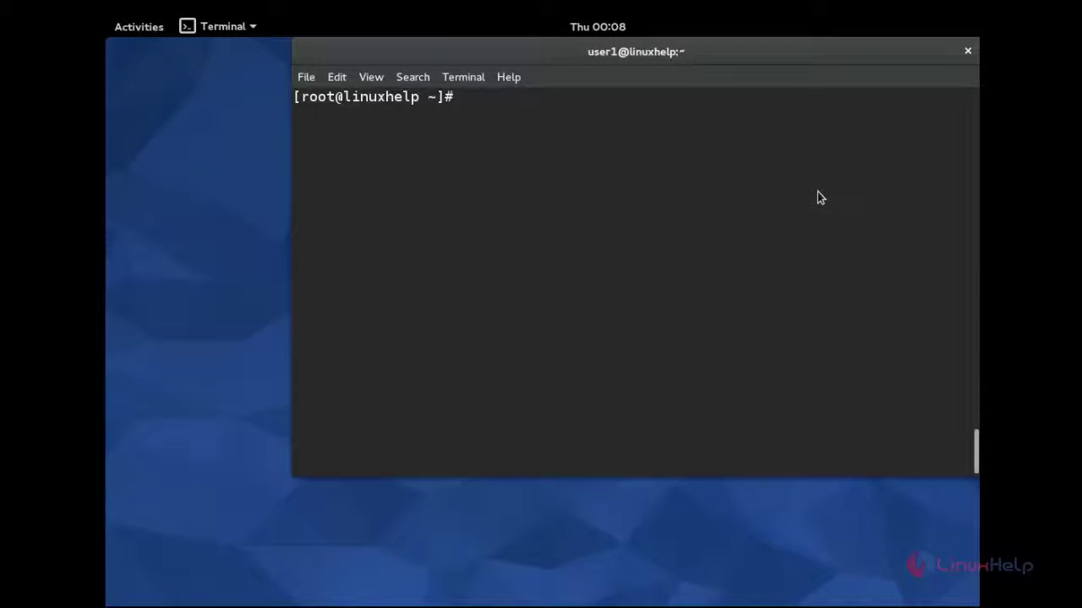
Install uget 2.0.5 and its indicator libraries with 'yum install uget', confirming y, then clear the terminal
type("yum install")
type("uget")
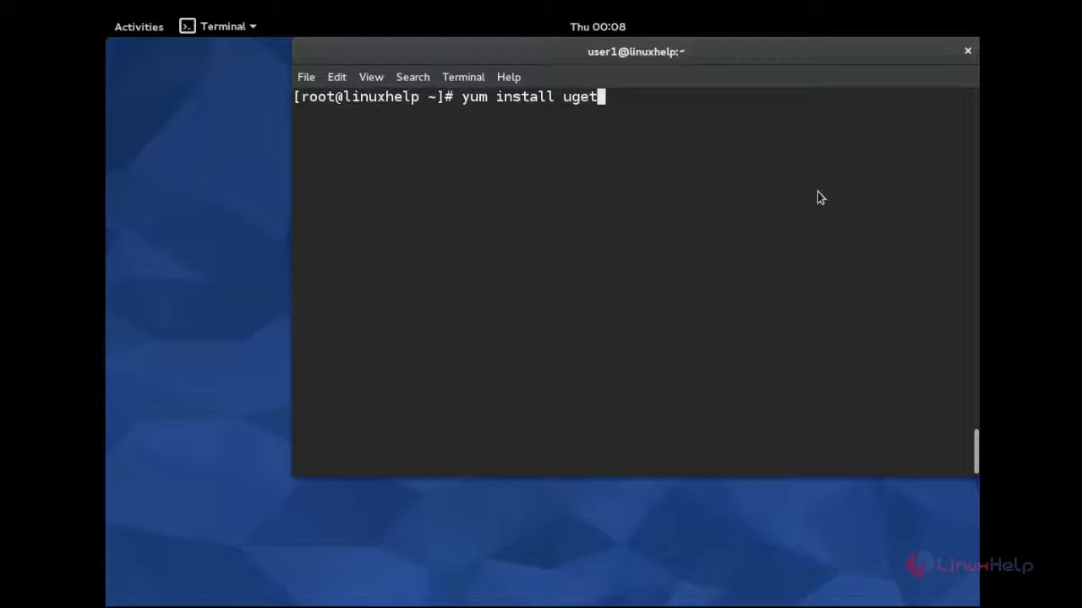
key("Return")
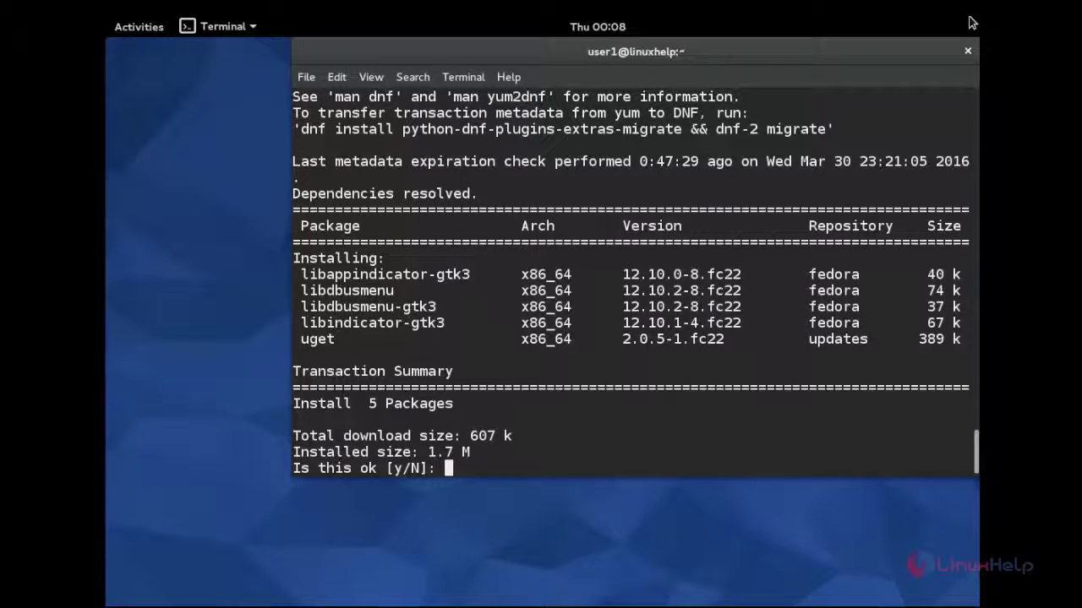
type("y")
key("Return")
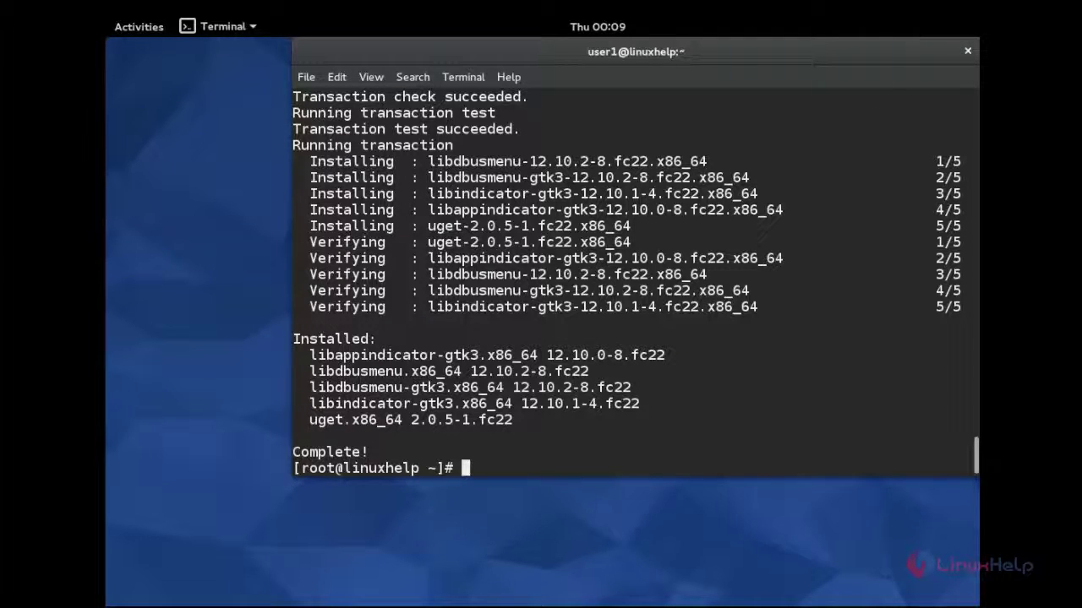
key("ctrl+l")
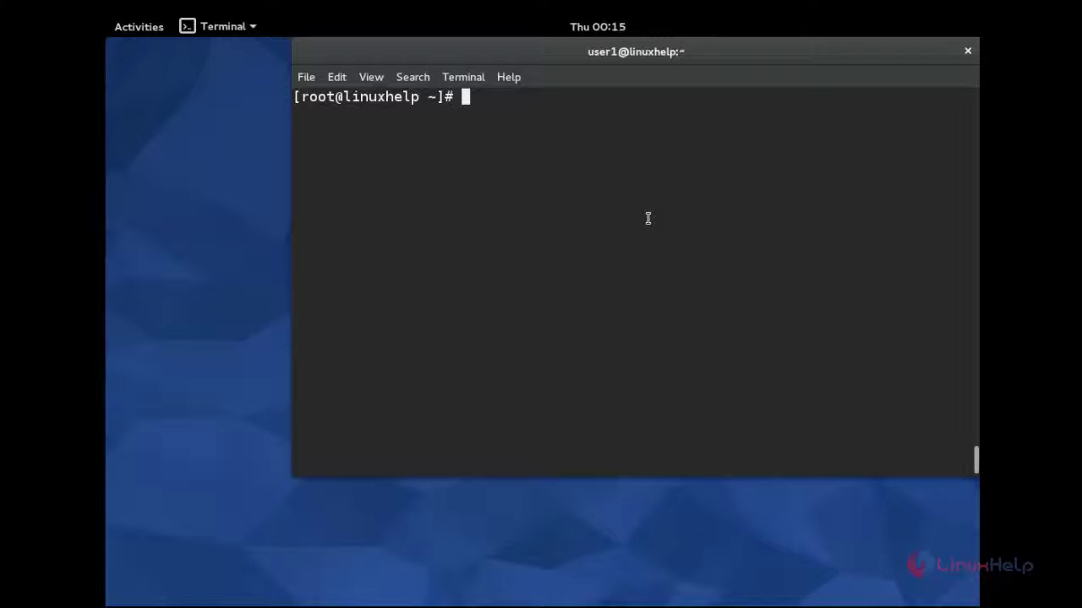
Run 'yum install aria2' and confirm with y to install aria2 1.18.6
type("yum install")
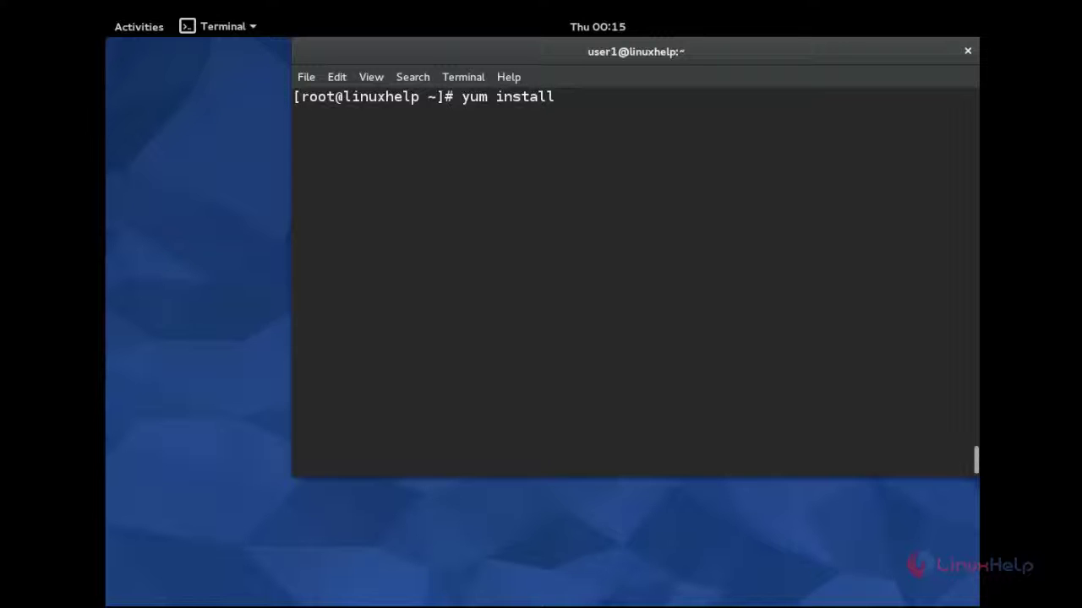
type("aria2")
key("Return")
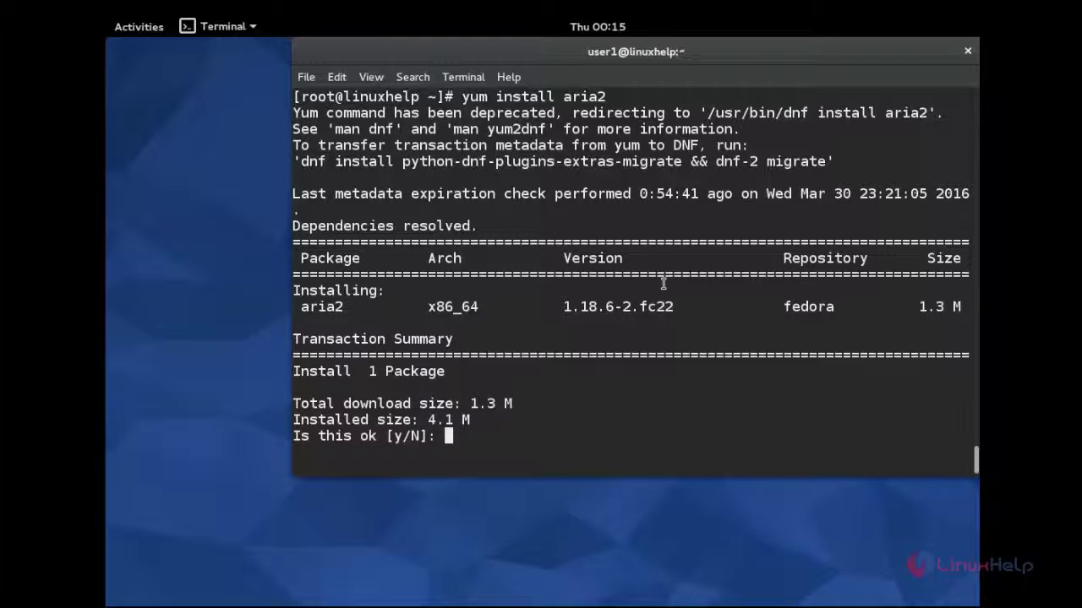
type("y")
key("Return")
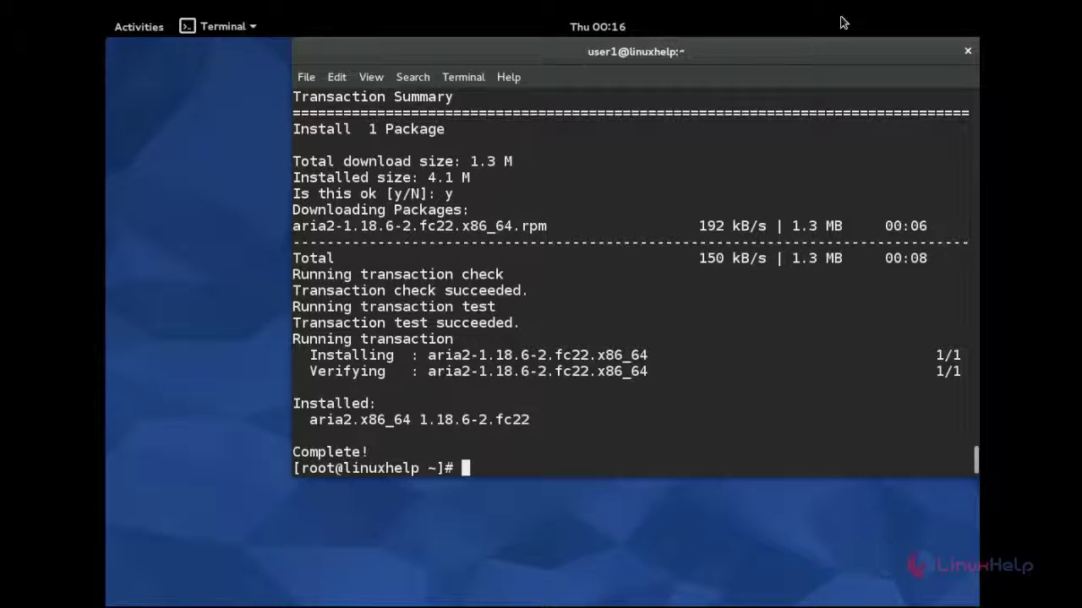
Launch uGet by searching 'uge' in Activities and show the New 0 category's downloads
left_click(155, 33)
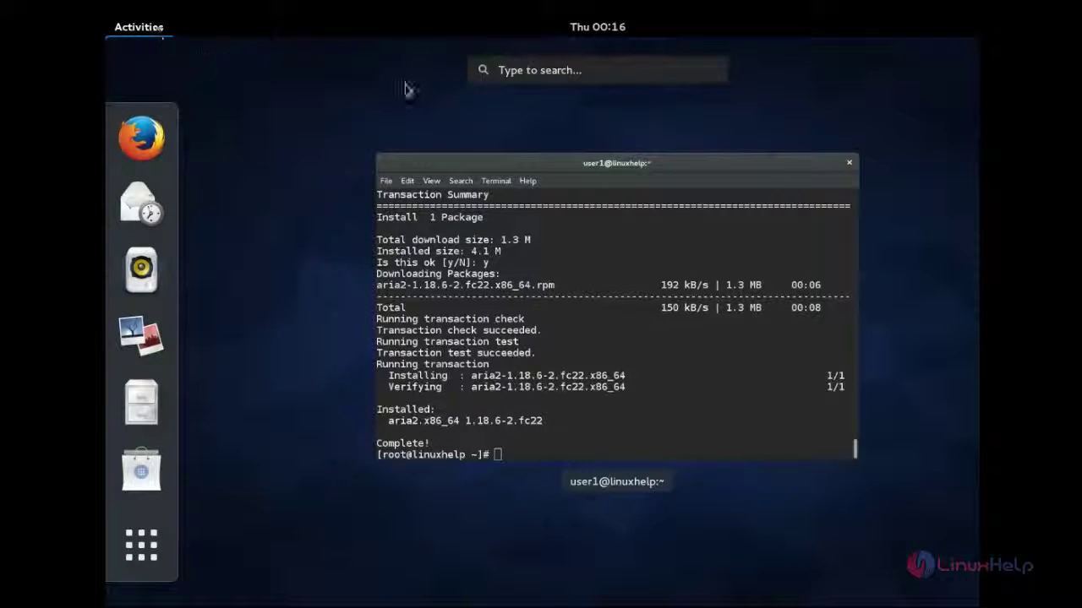
left_click(571, 75)
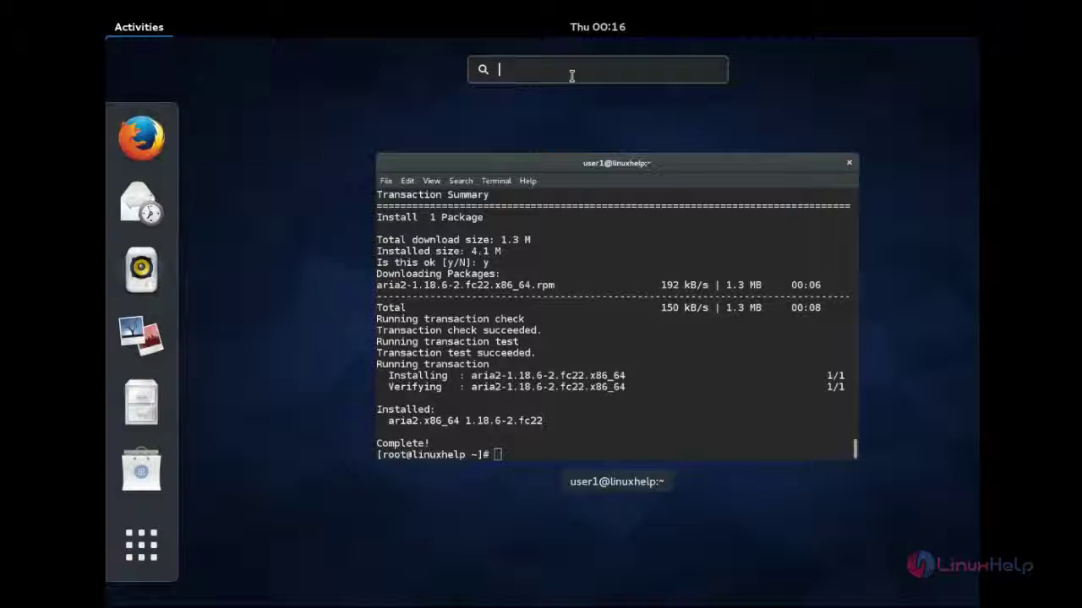
type("uge")
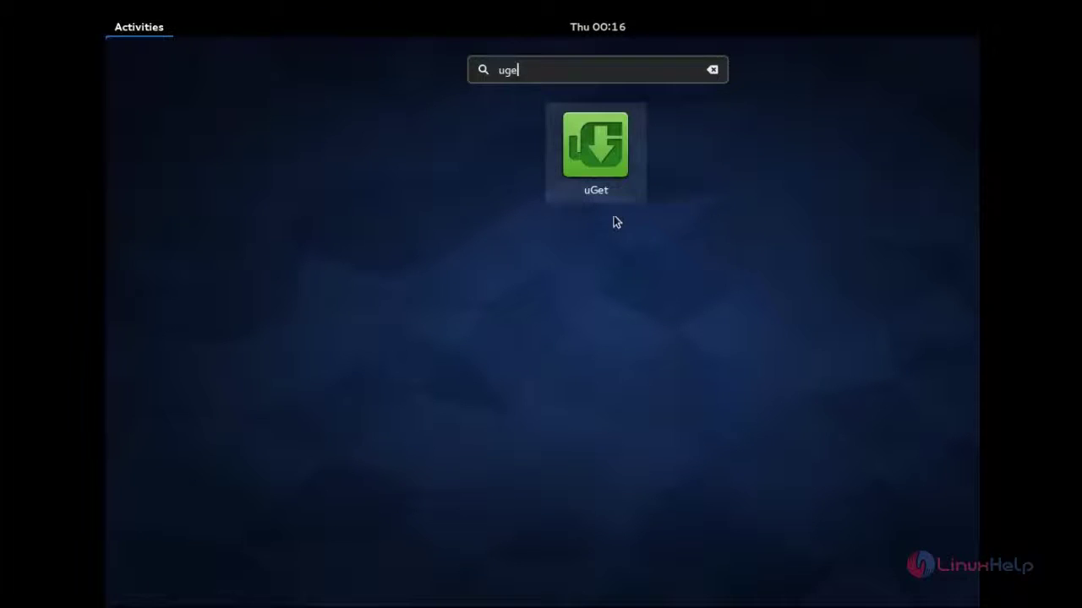
left_click(606, 146)
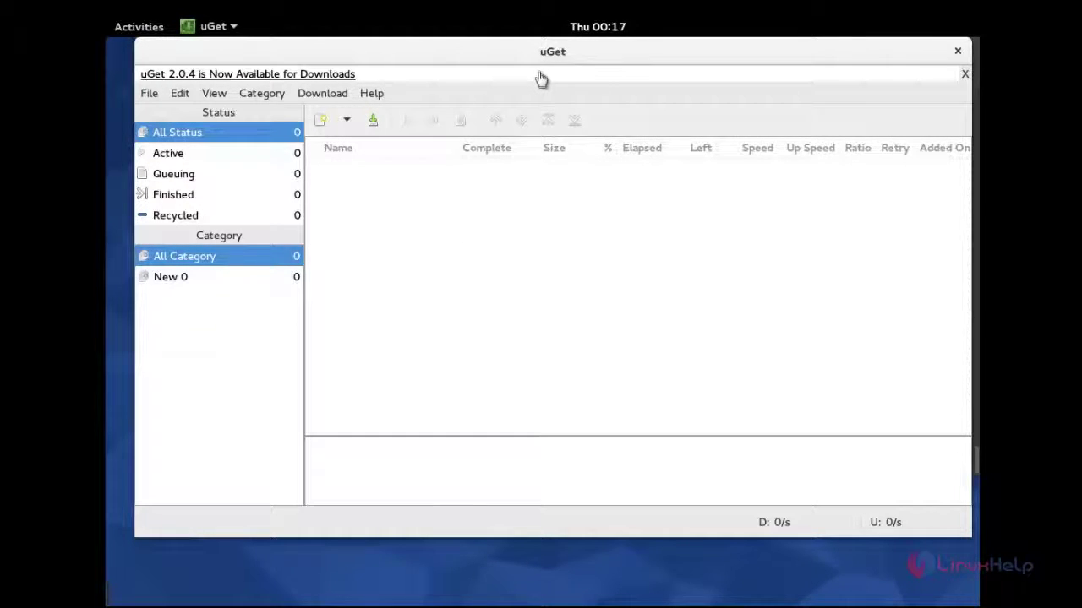
left_click(214, 152)
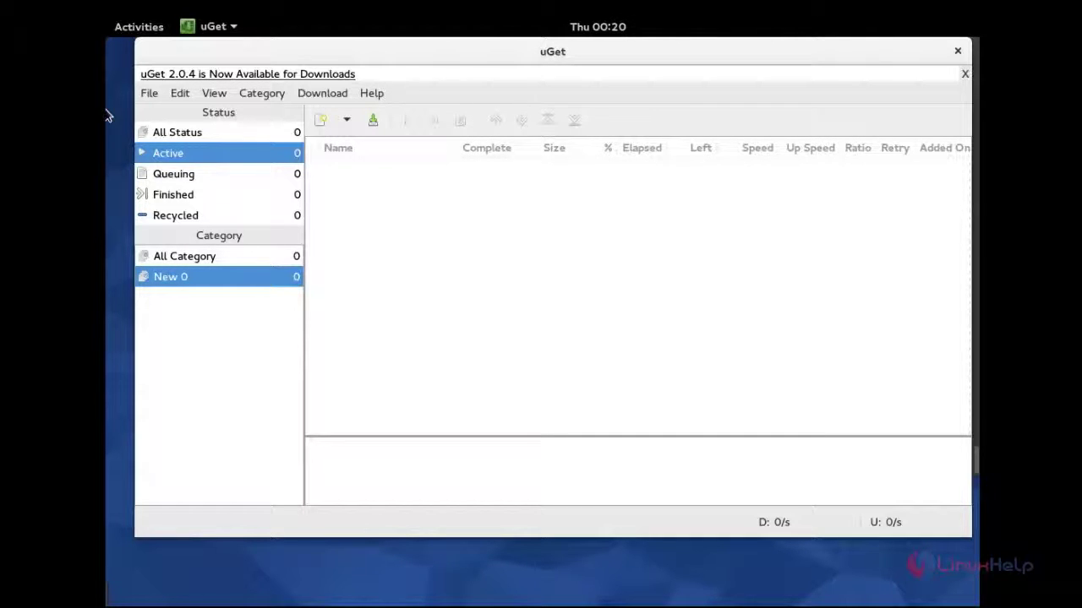
In Edit > Settings, set the Plug-in matching order to aria2 and apply
left_click(177, 96)
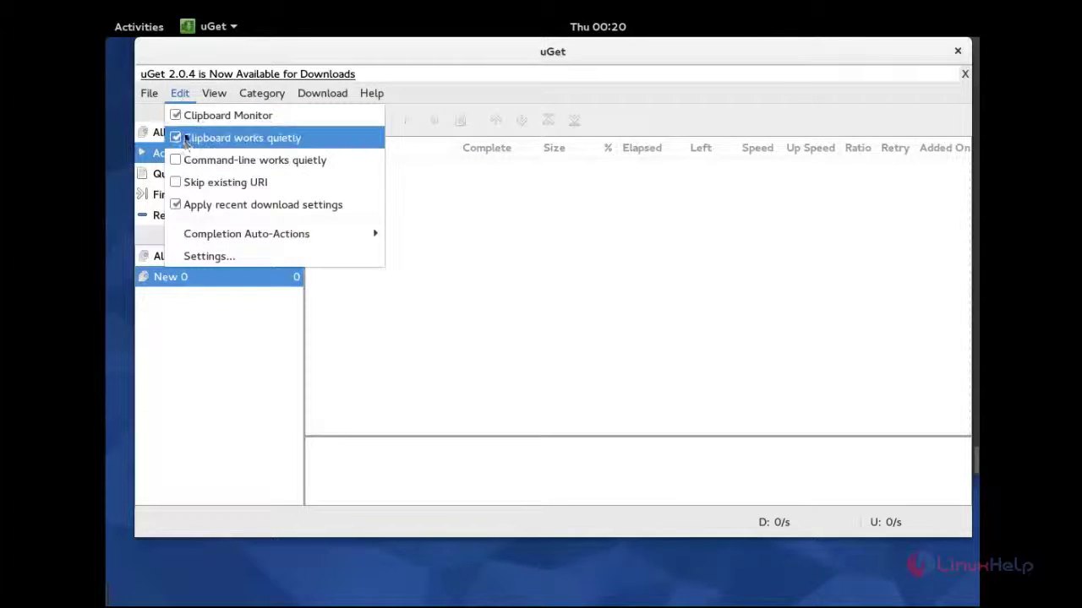
left_click(194, 259)
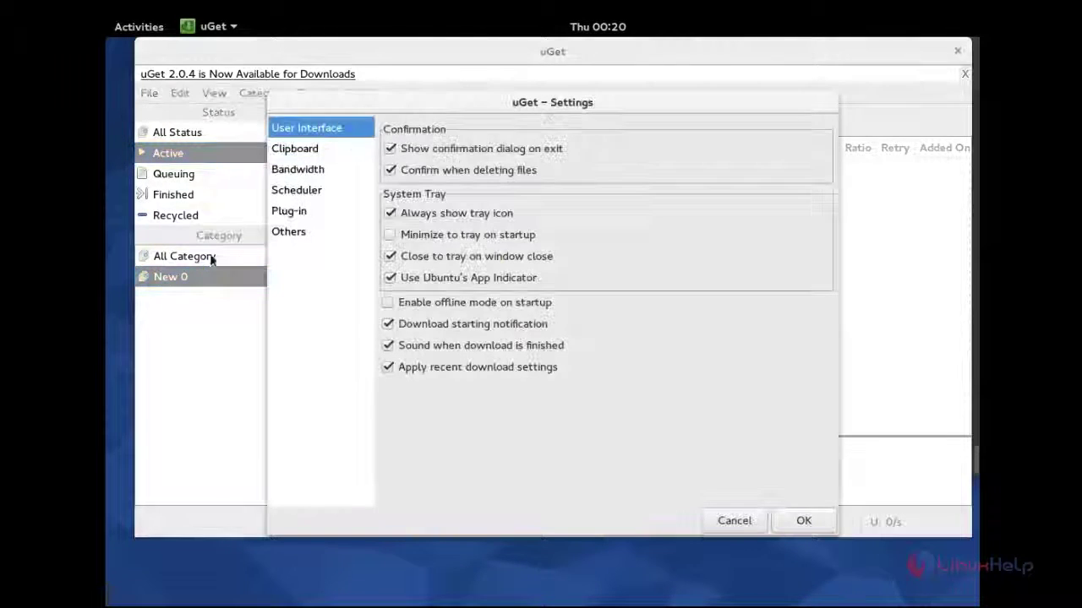
left_click(275, 215)
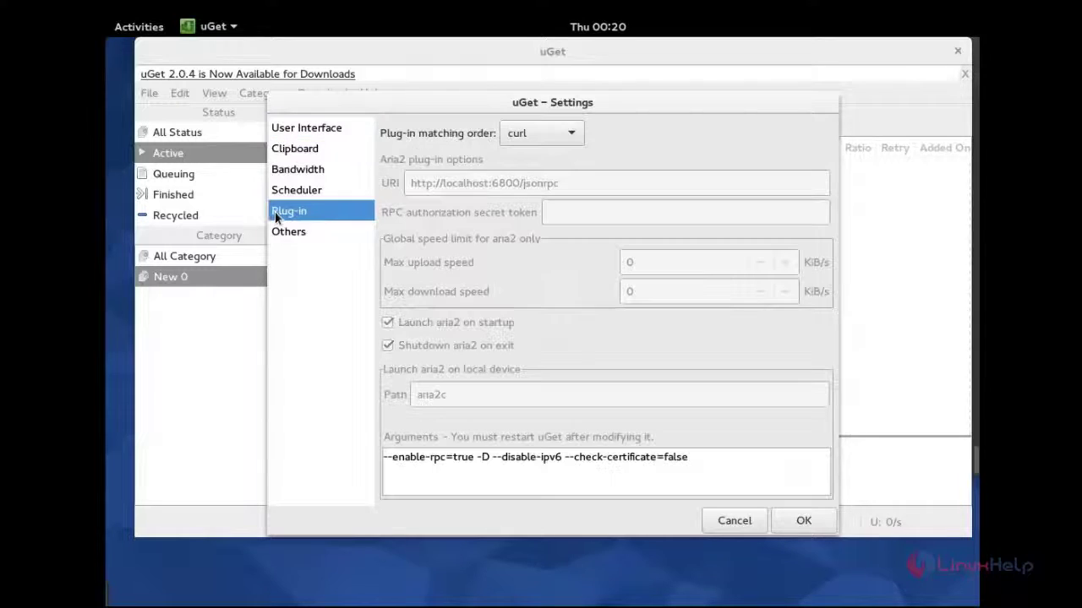
left_click(568, 133)
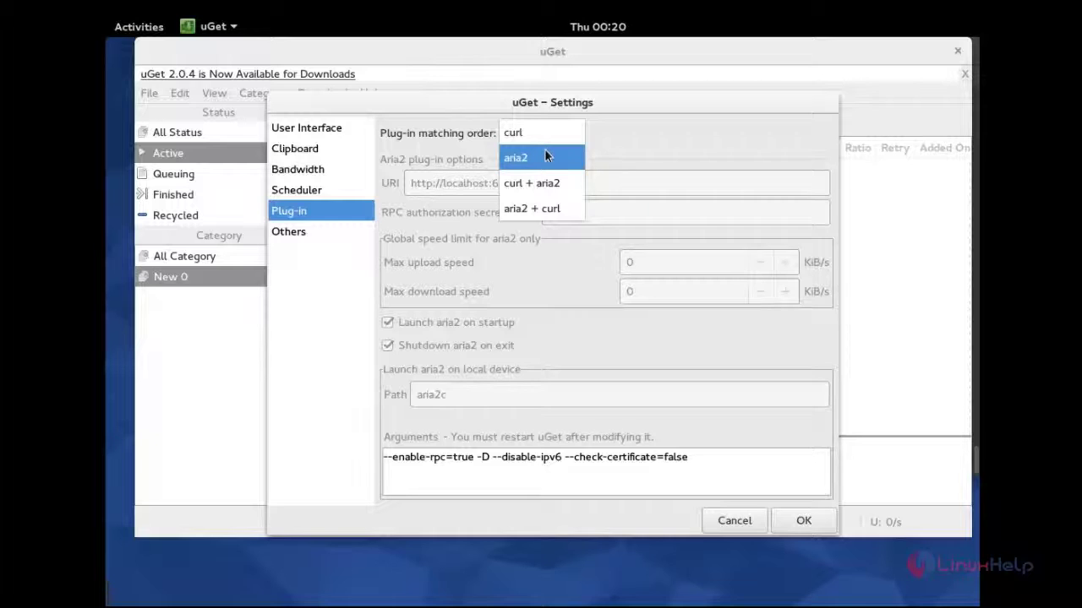
left_click(545, 157)
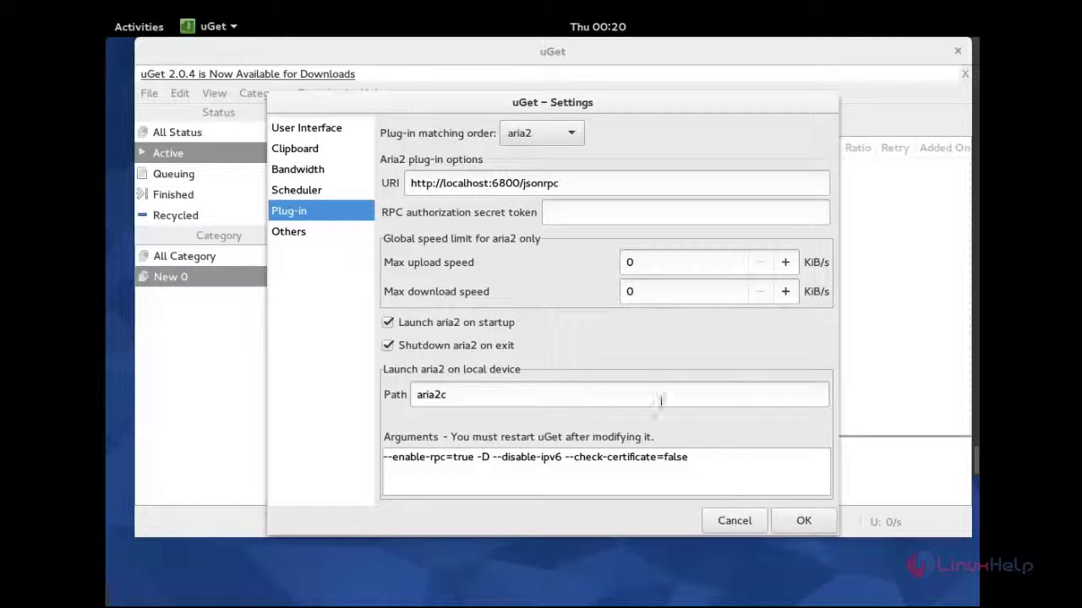
left_click(798, 521)
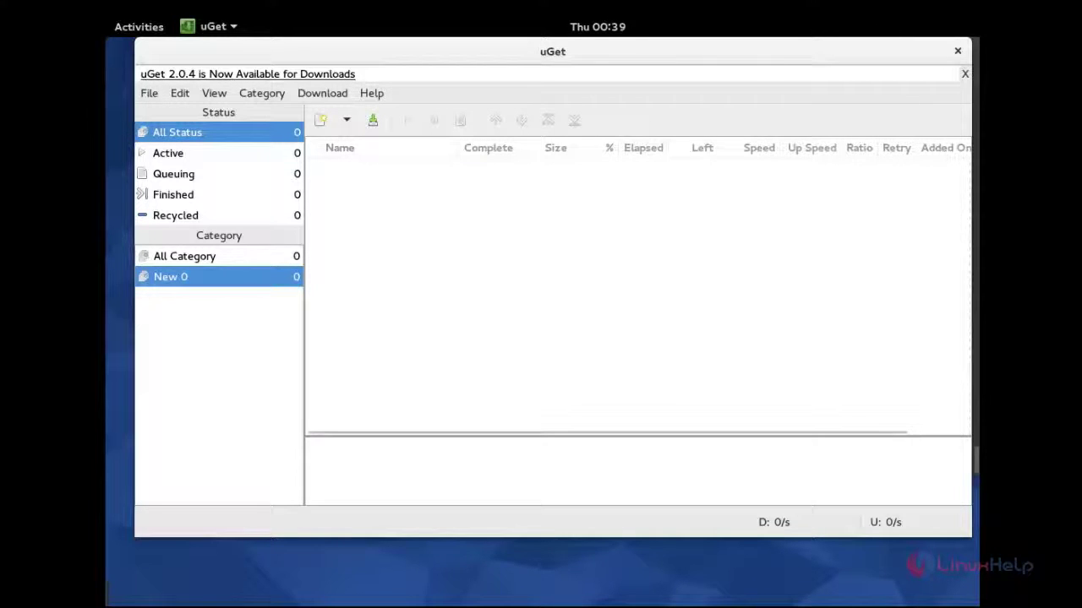
Add a new download of the Chrome .deb URL saved to /home/user1 and start it
left_click(149, 93)
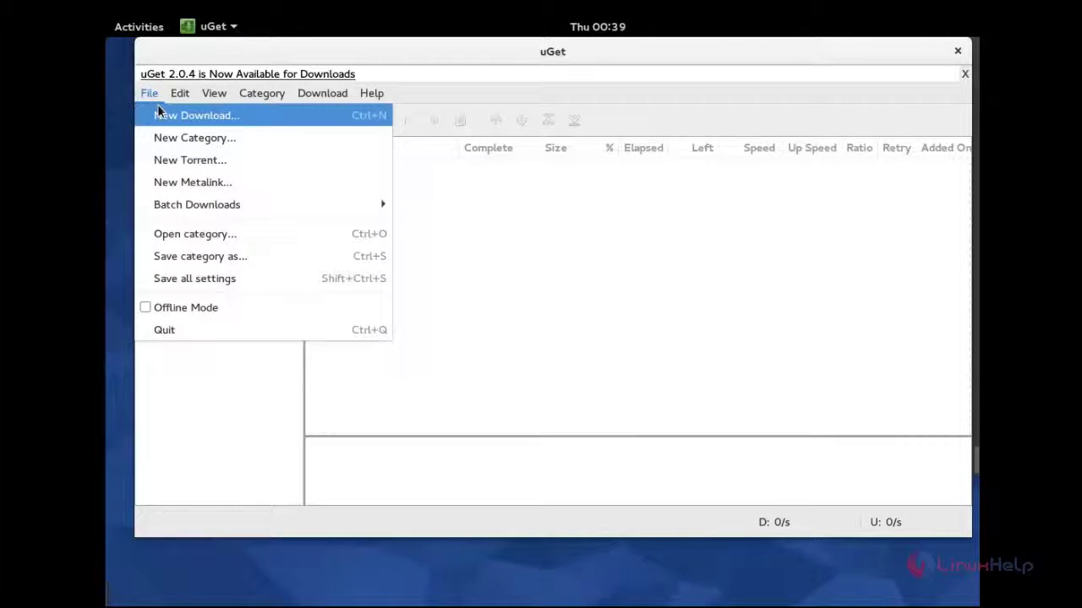
left_click(158, 109)
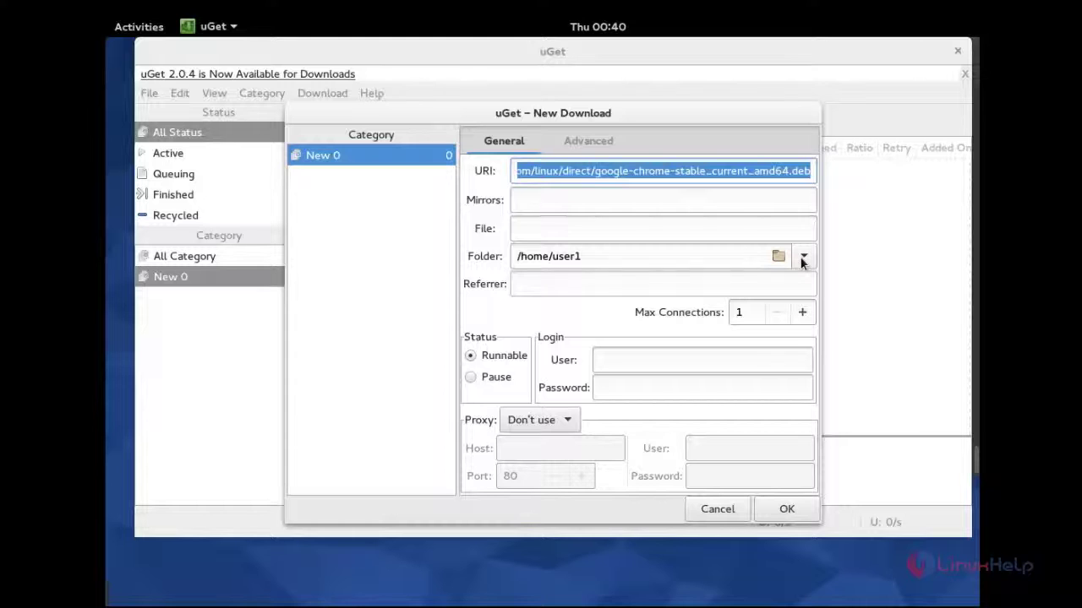
left_click(781, 507)
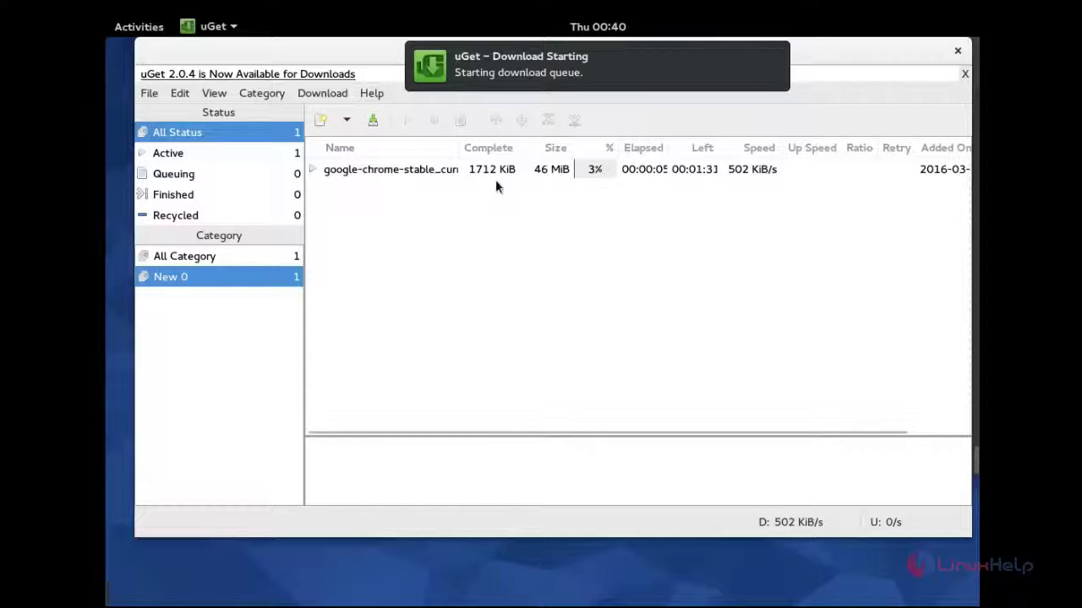
Pause the google-chrome download at 11% and view its details
right_click(598, 167)
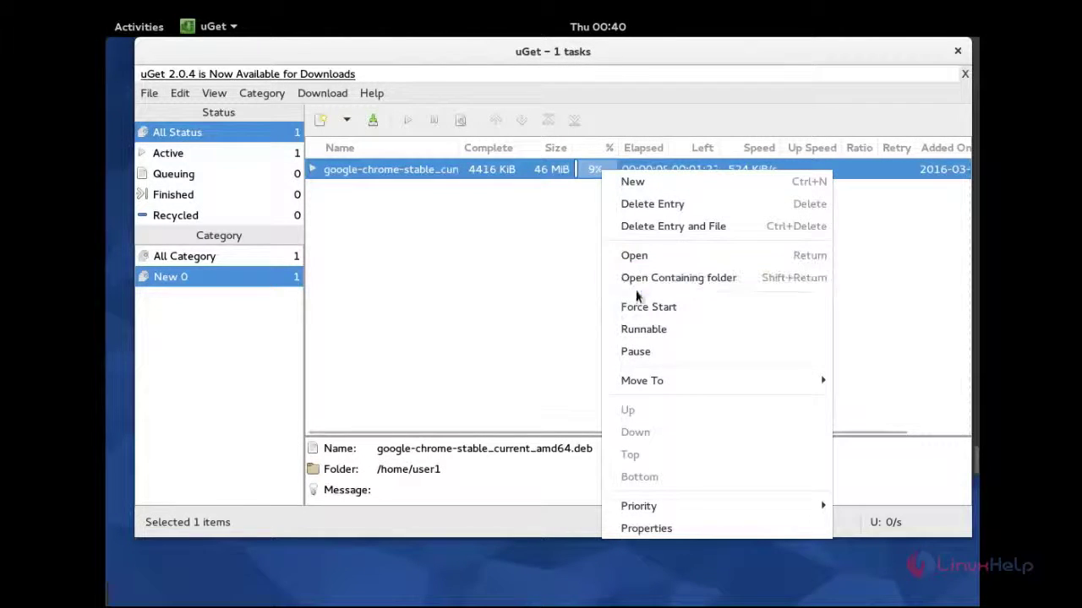
left_click(637, 352)
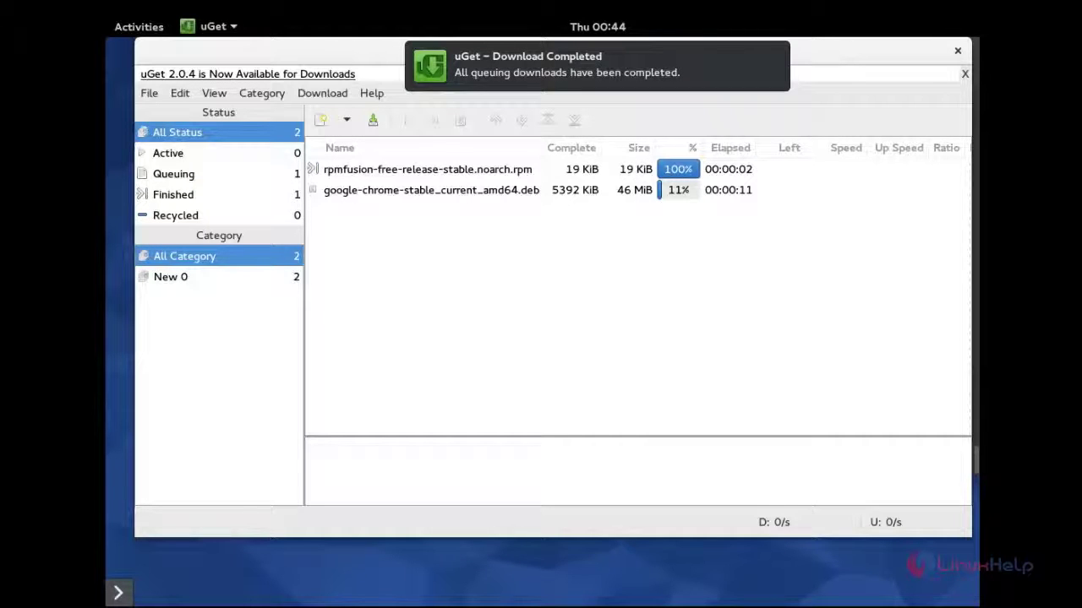
left_click(431, 189)
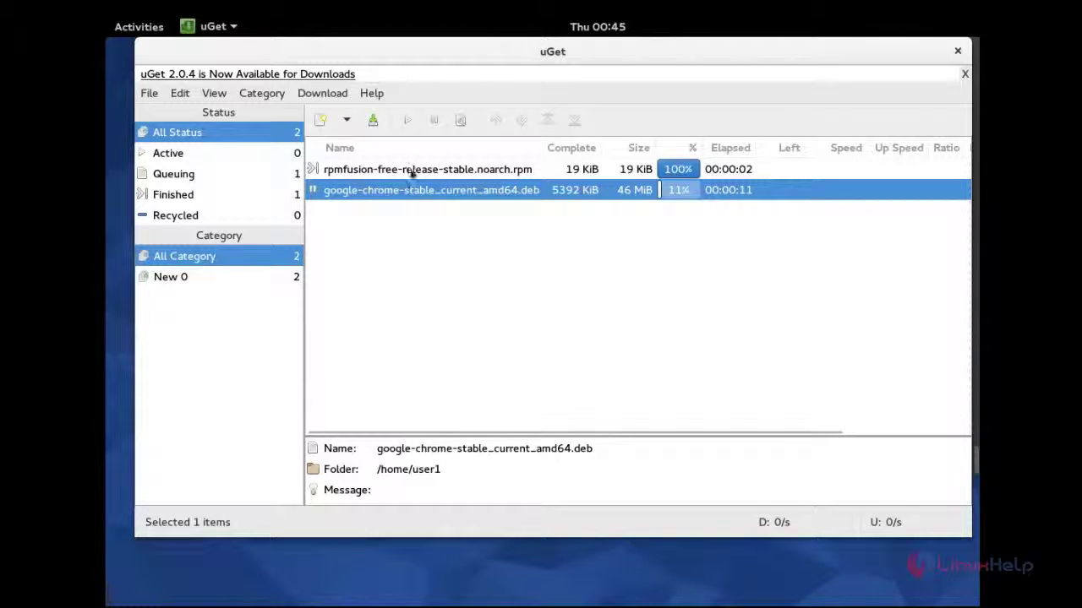
Force Start the Chrome download, then view Finished, New 0 and All Category lists
right_click(549, 191)
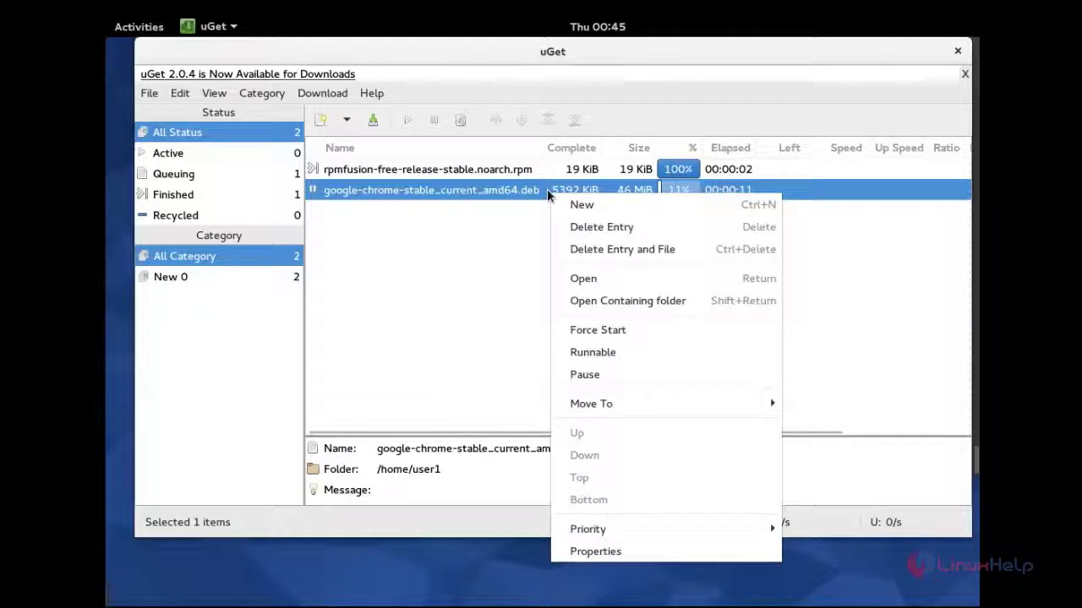
left_click(596, 331)
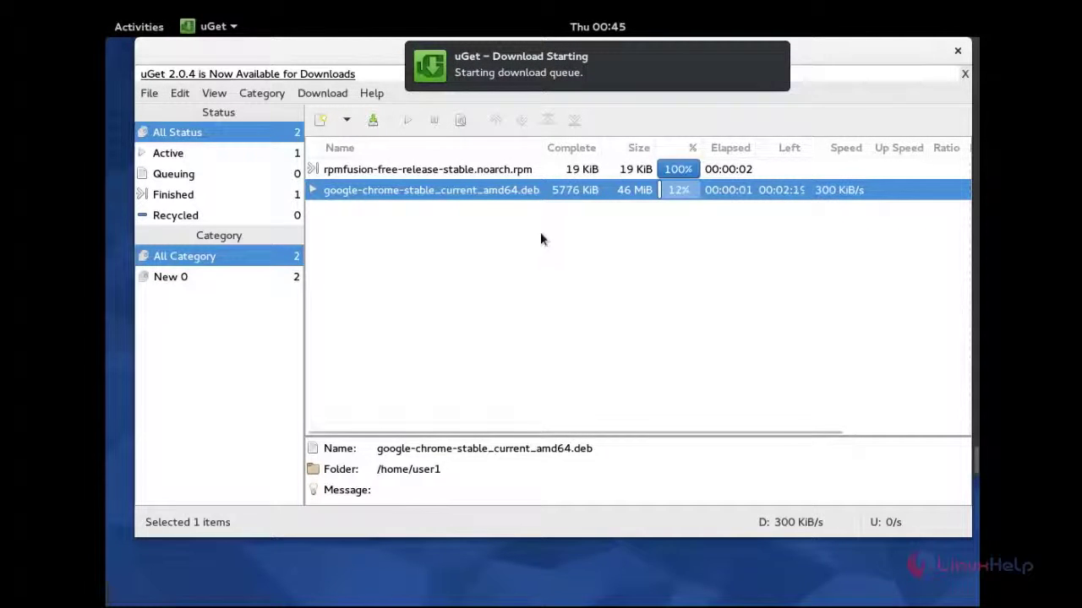
left_click(177, 195)
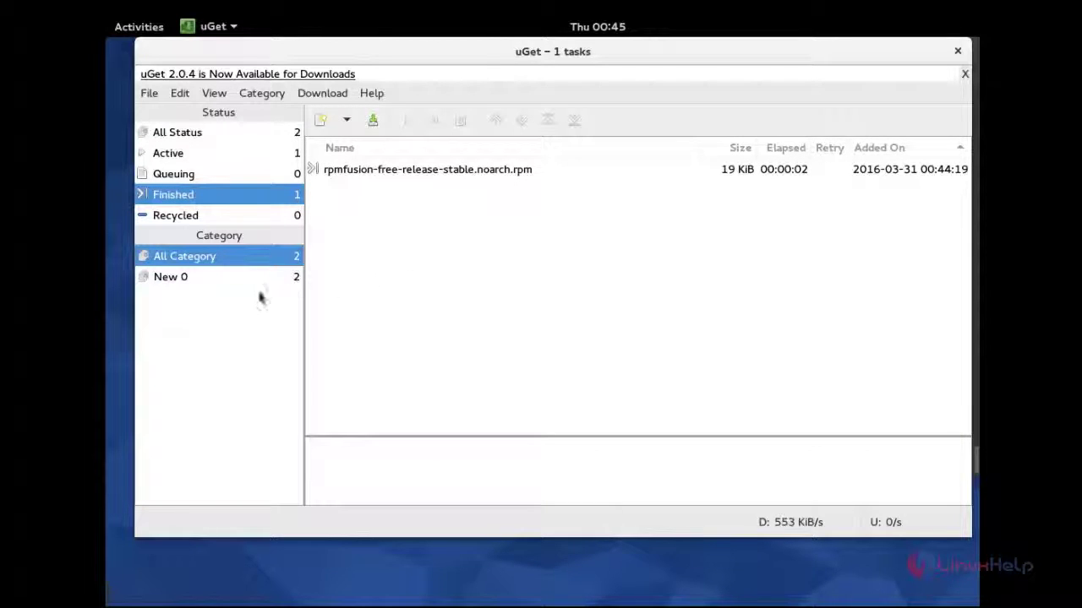
left_click(167, 281)
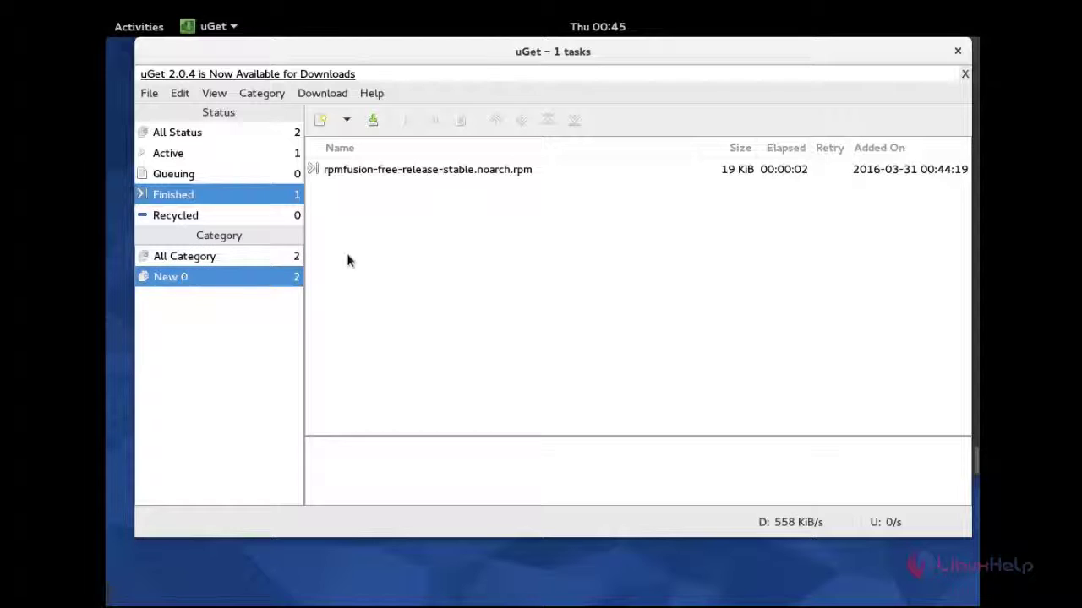
left_click(193, 262)
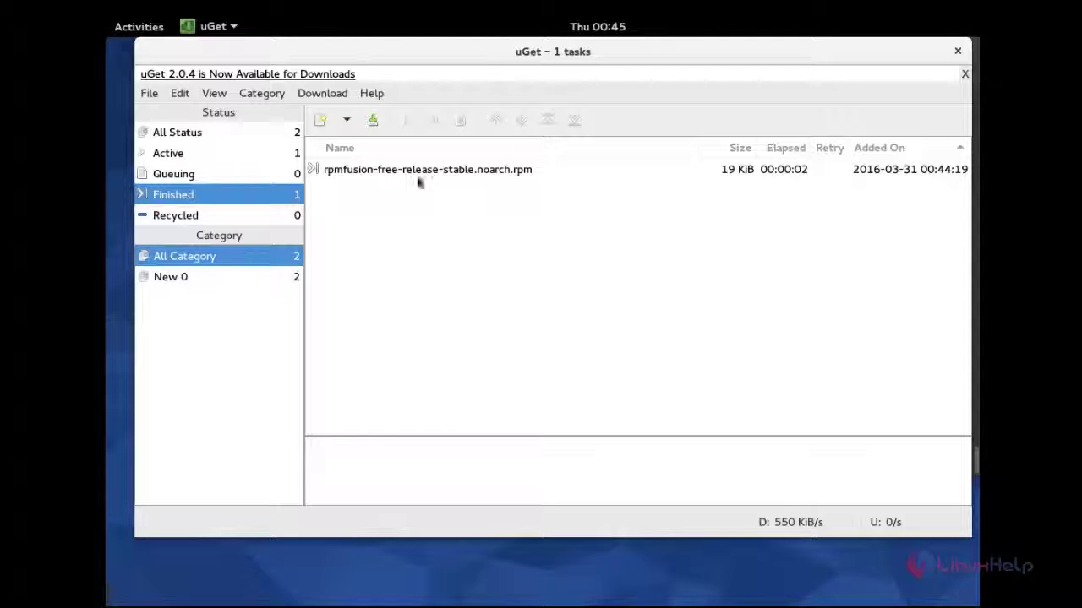